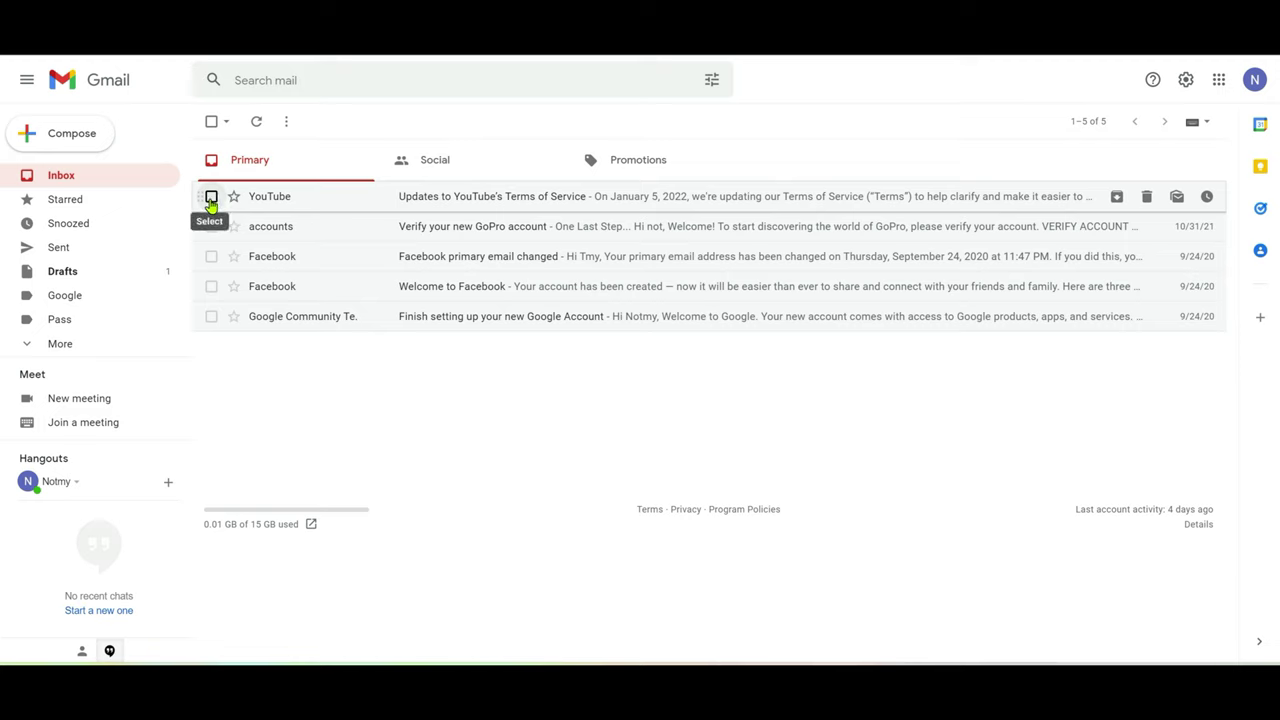
Tick and then untick the YouTube, accounts and first Facebook email checkboxes
left_click(211, 196)
left_click(211, 226)
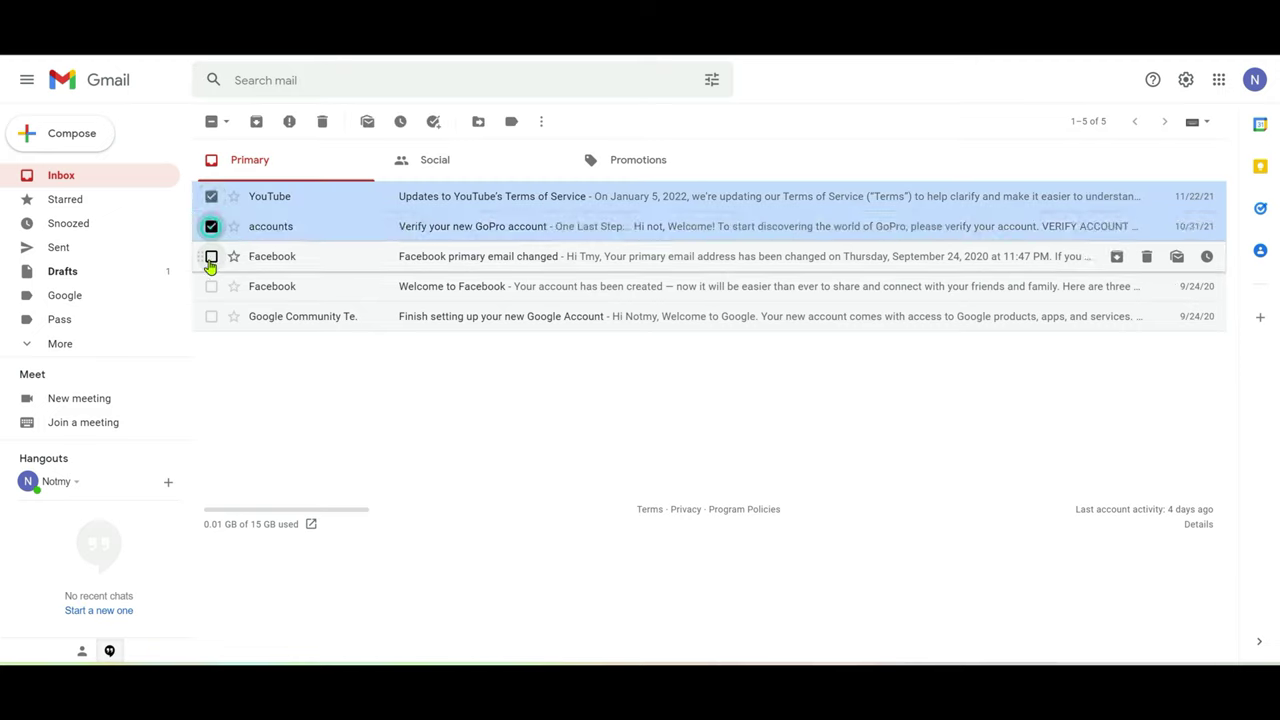
left_click(211, 256)
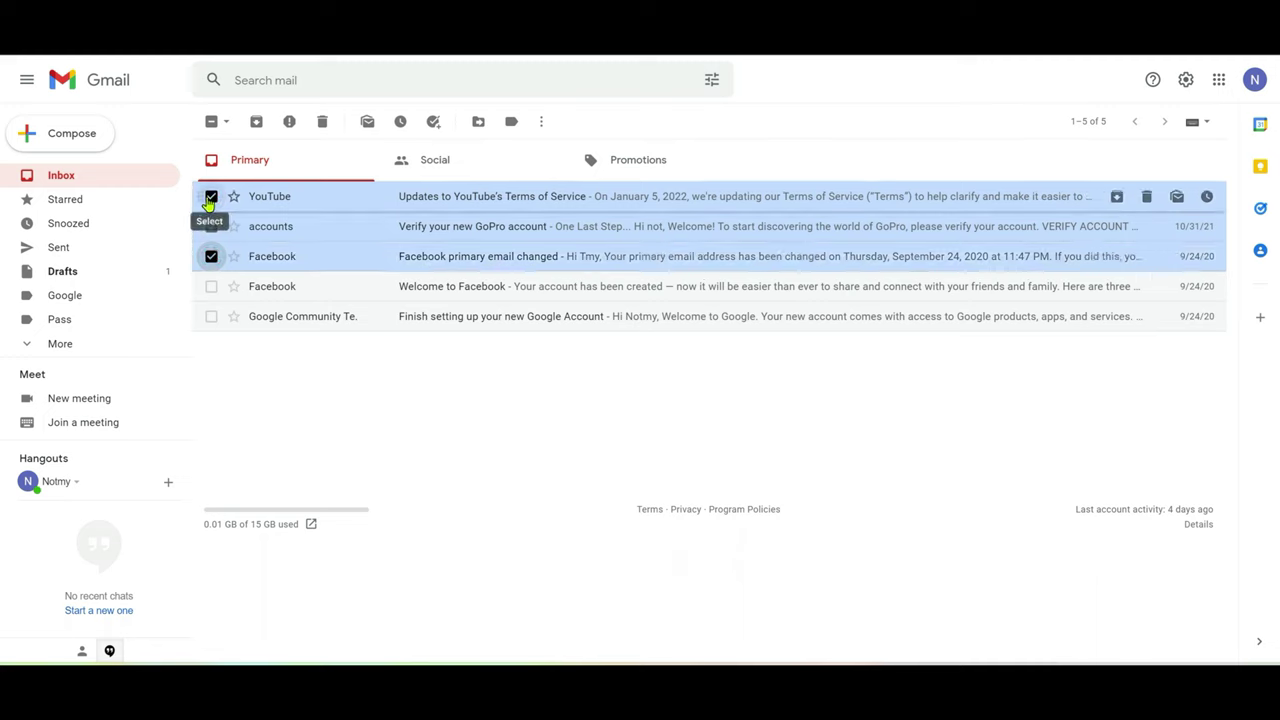
left_click(211, 196)
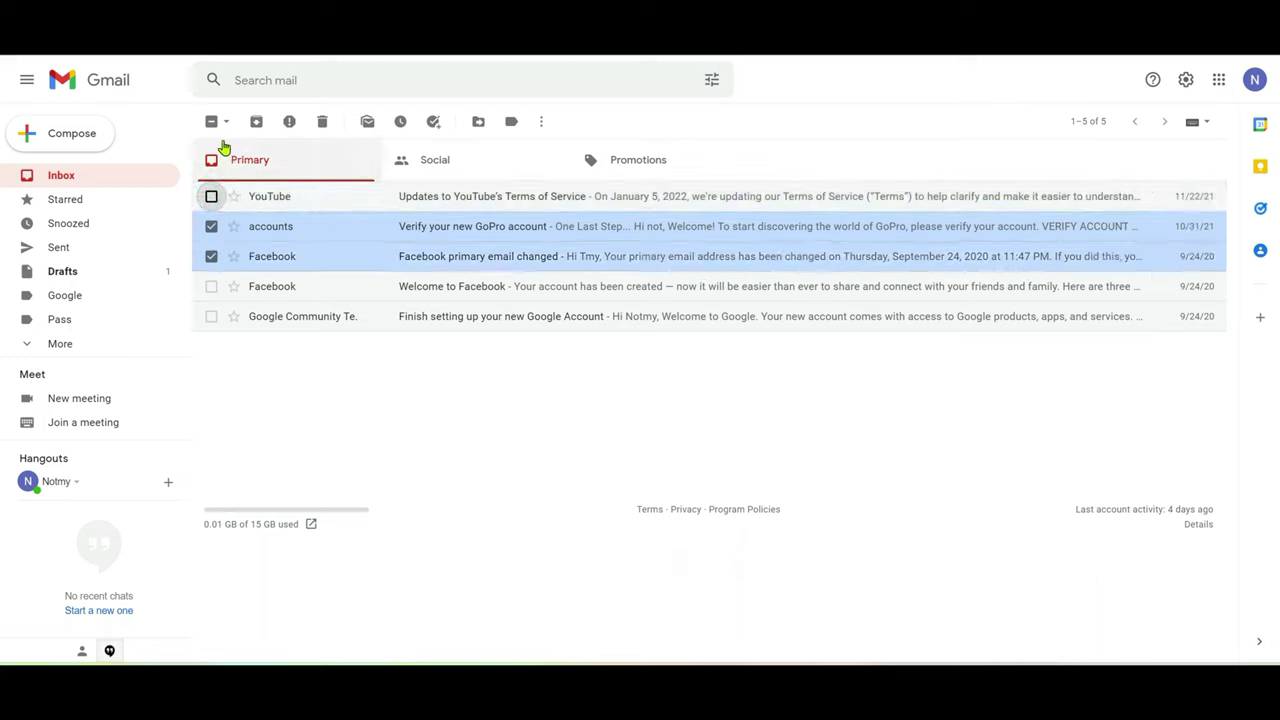
left_click(211, 226)
left_click(211, 256)
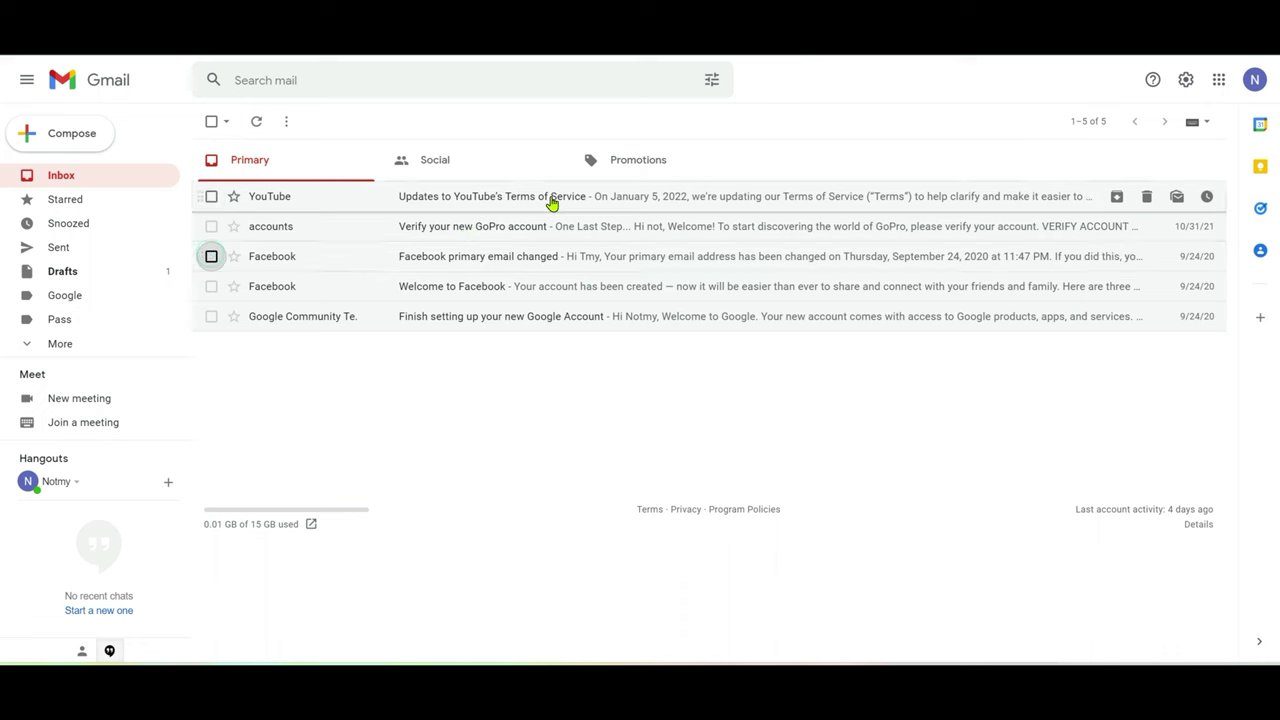
Open the YouTube Terms of Service email and return to the inbox list
left_click(550, 197)
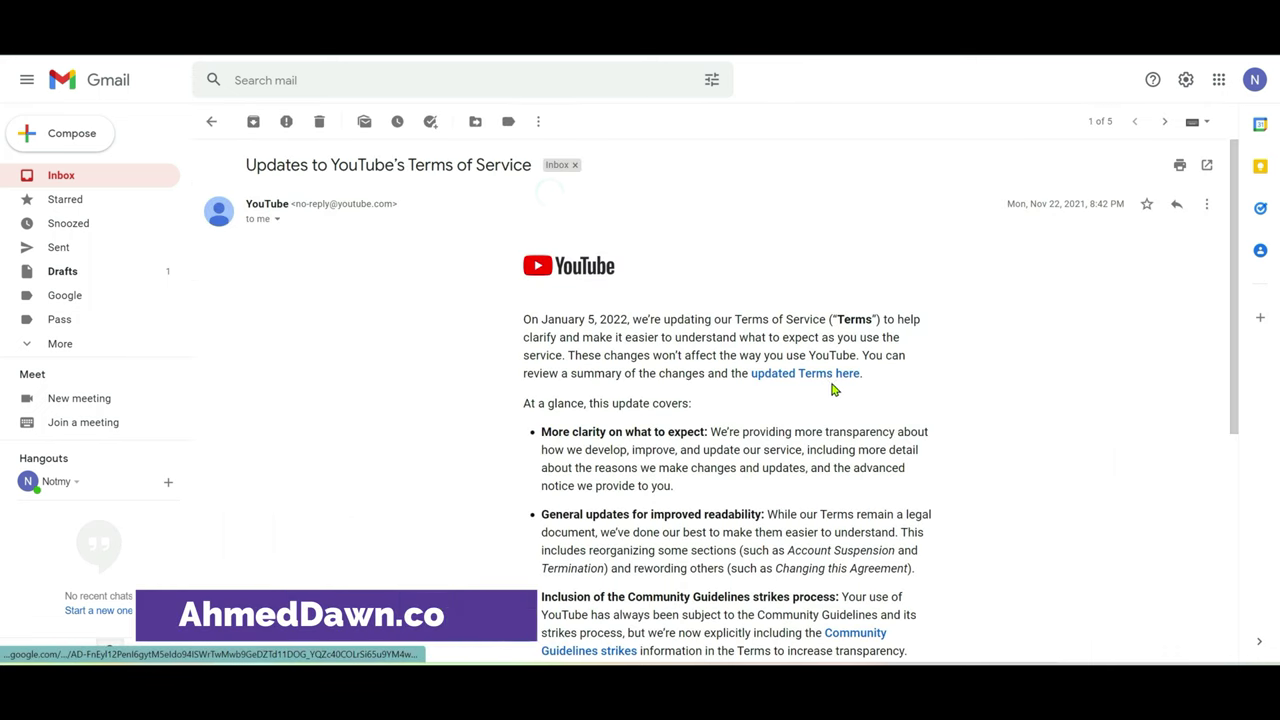
left_click(253, 122)
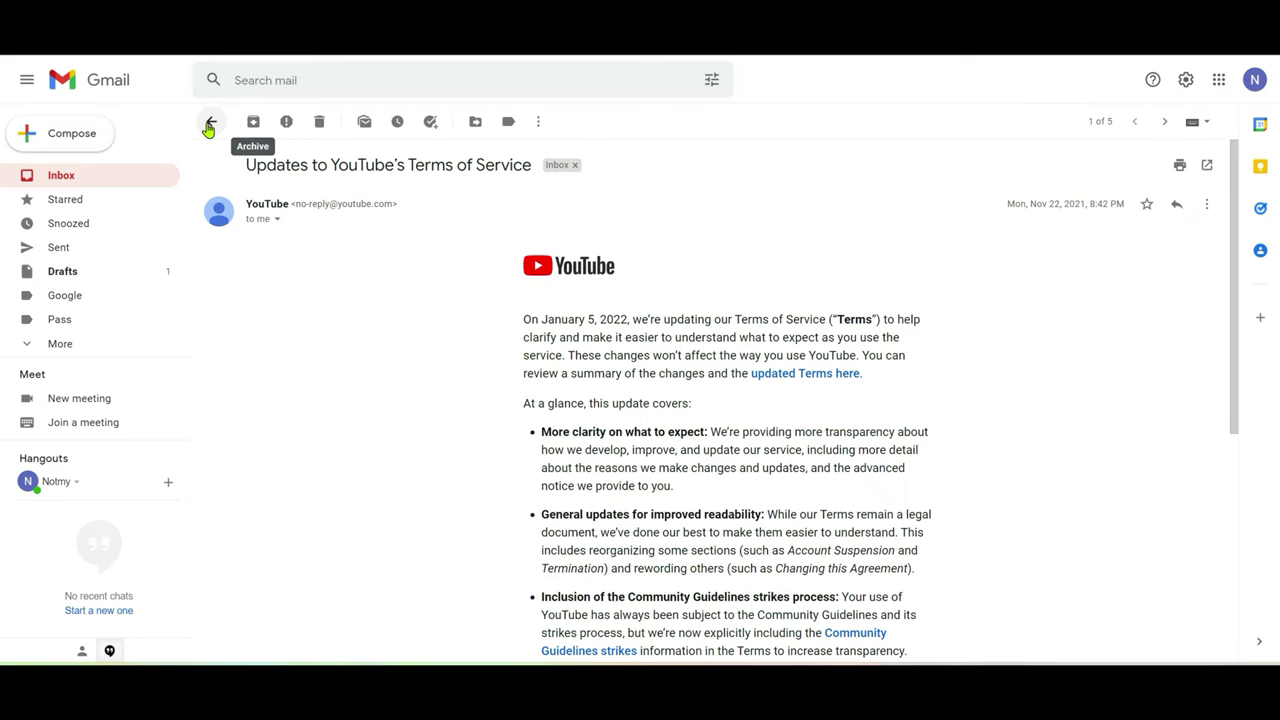
left_click(211, 121)
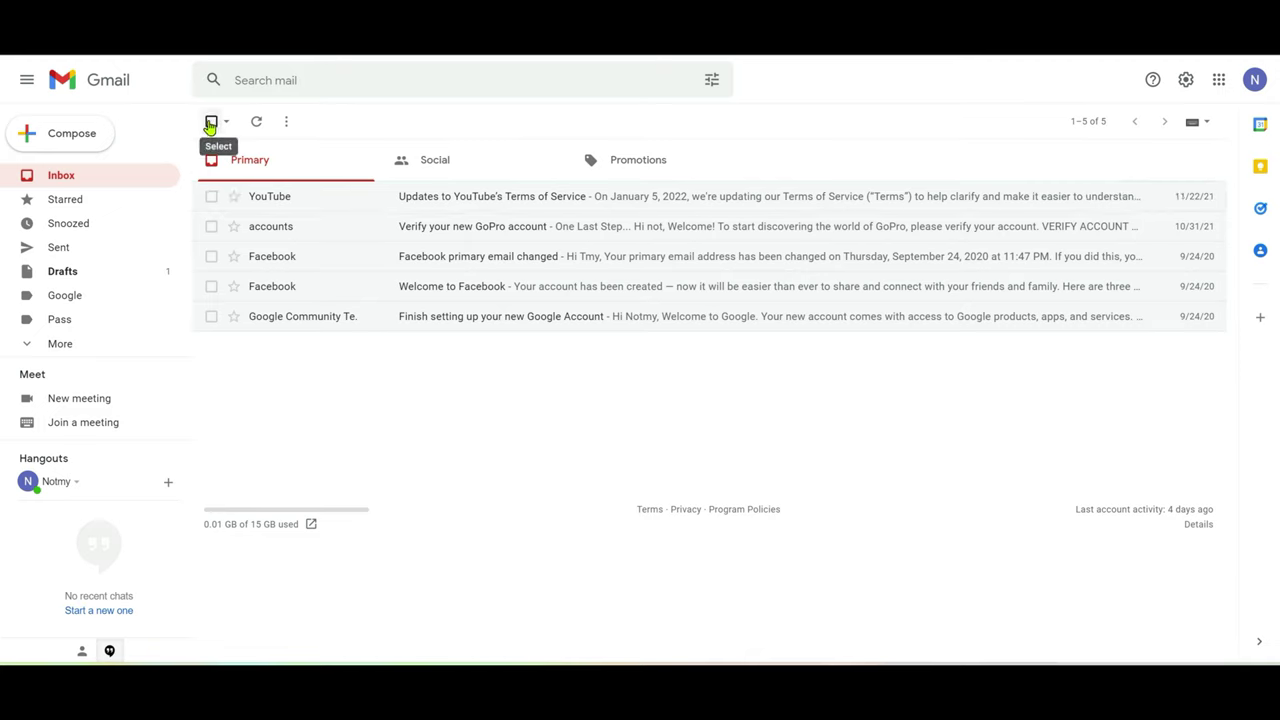
Try the select-all checkbox and its selection options, then clear the selection
left_click(211, 122)
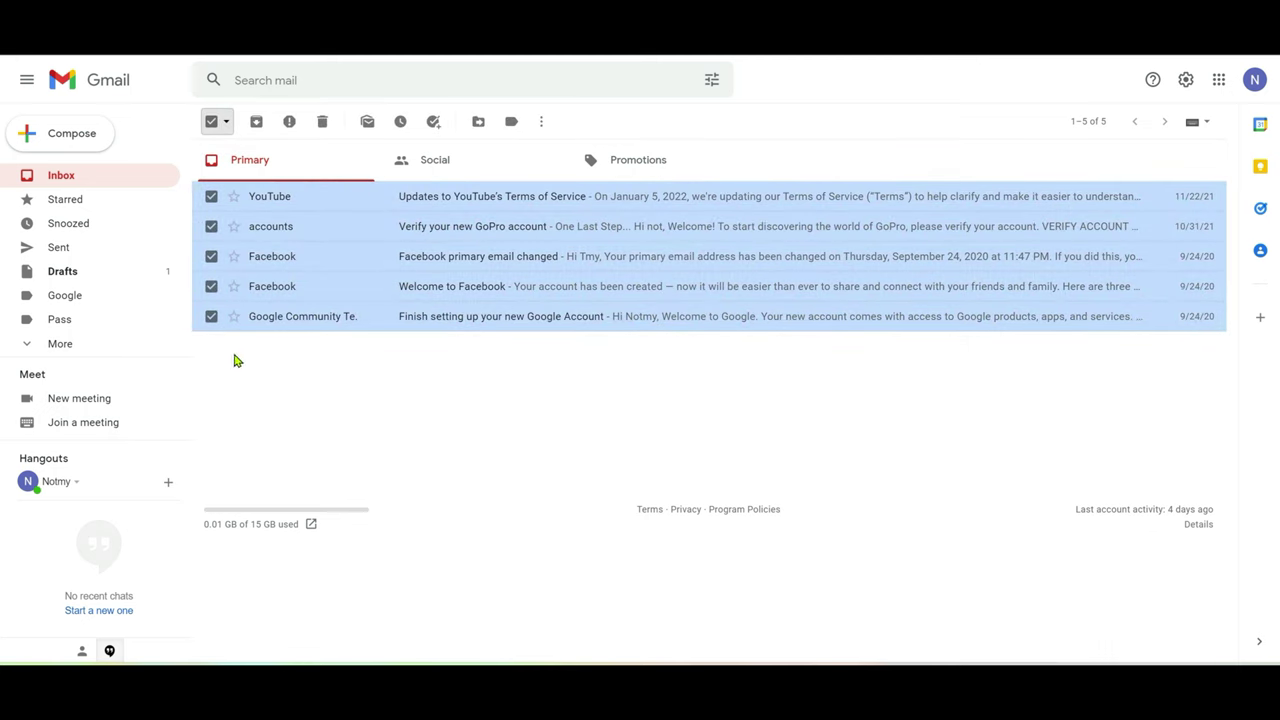
left_click(228, 124)
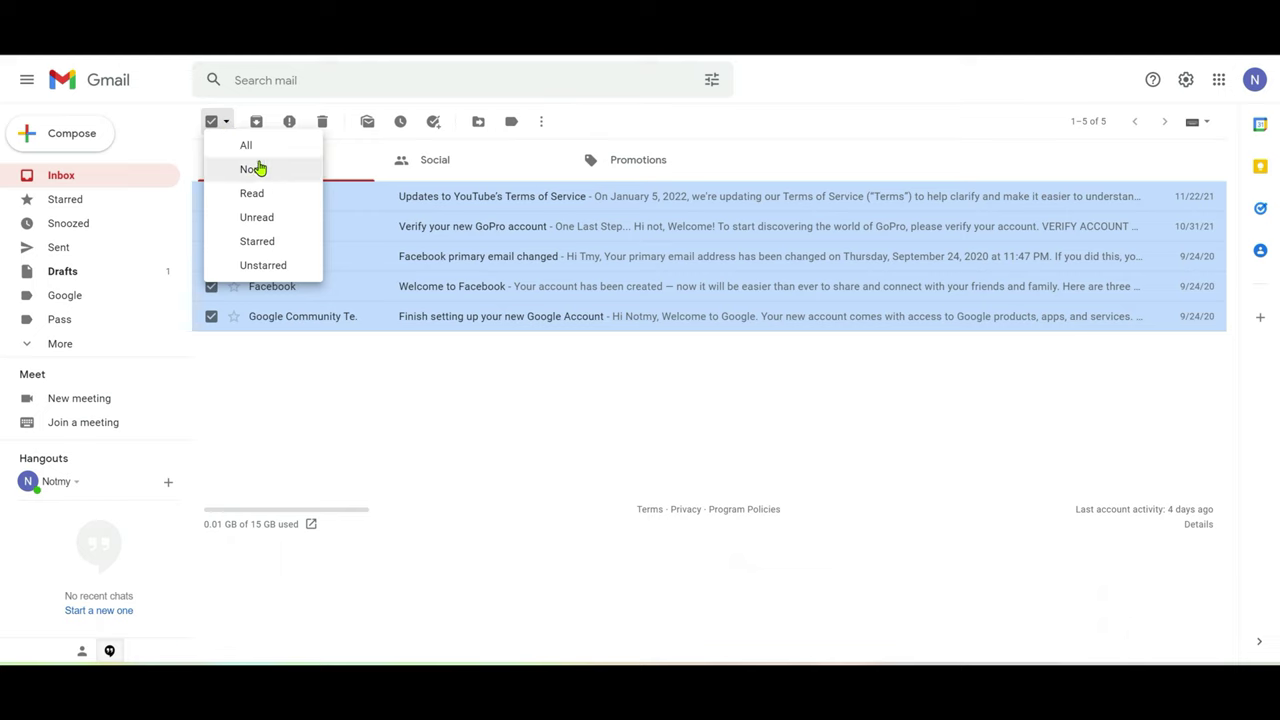
left_click(455, 428)
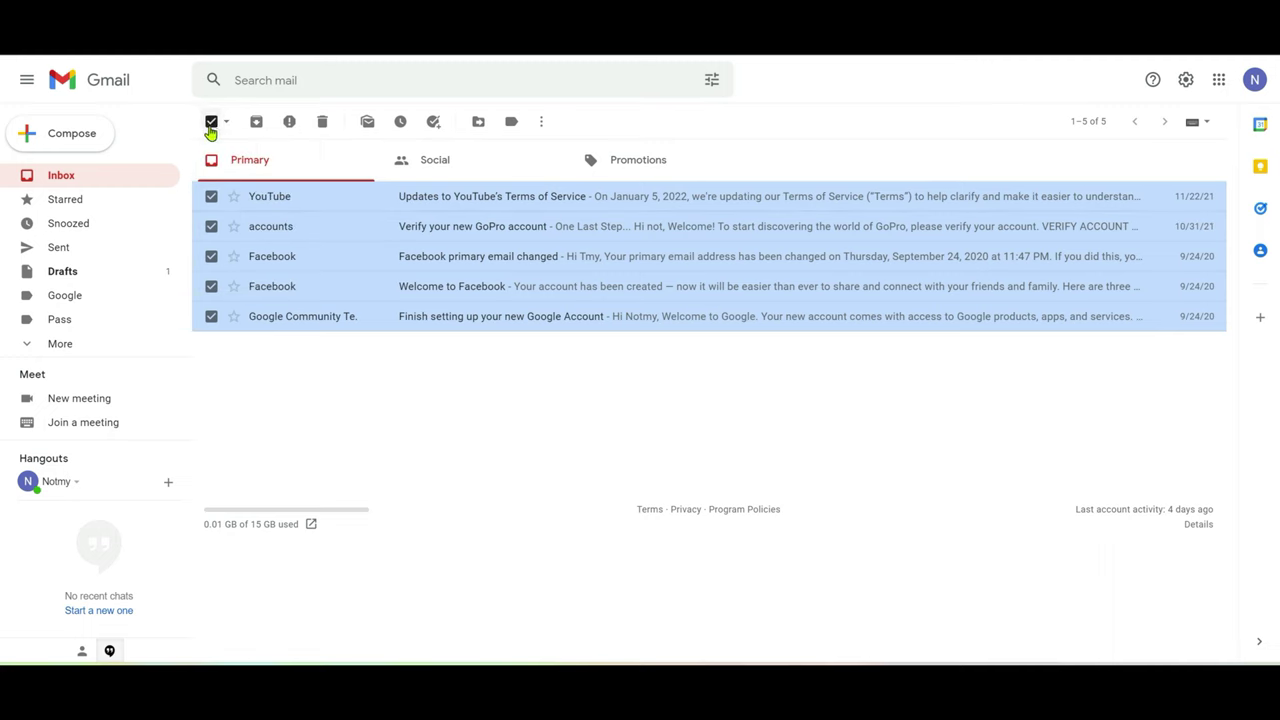
left_click(210, 128)
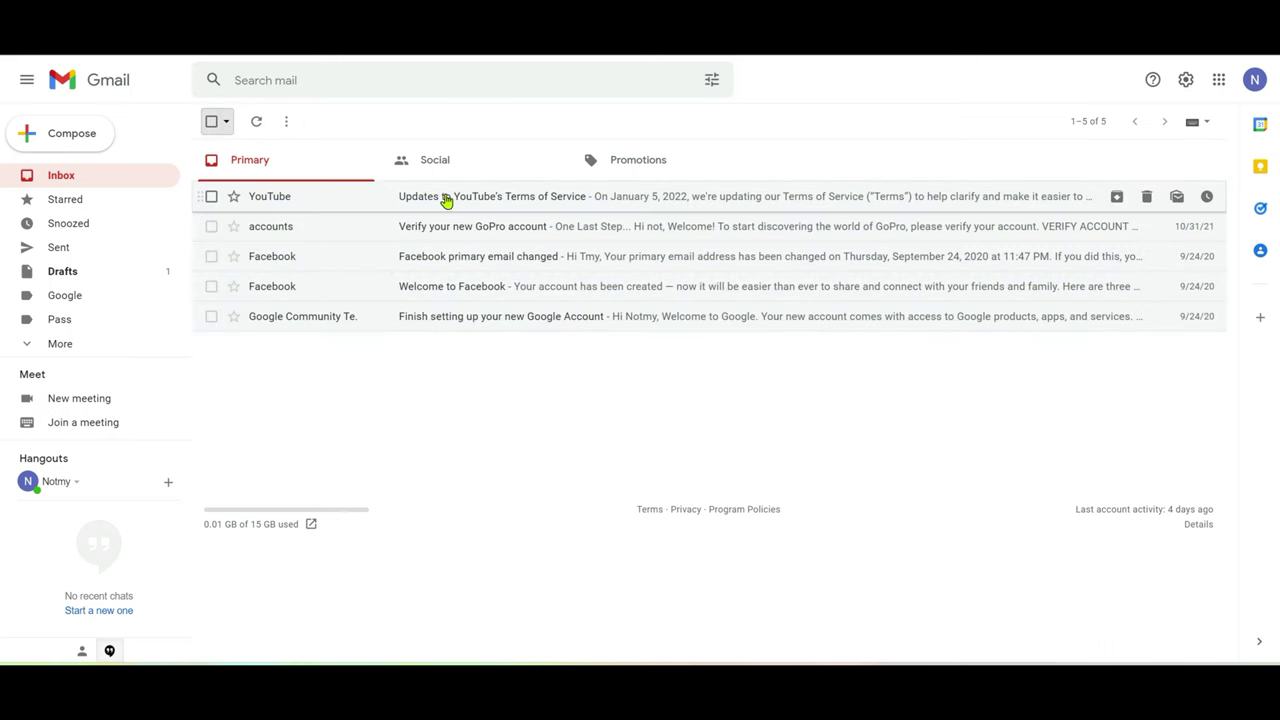
Archive the YouTube Terms of Service email, then begin a mail search
left_click(211, 196)
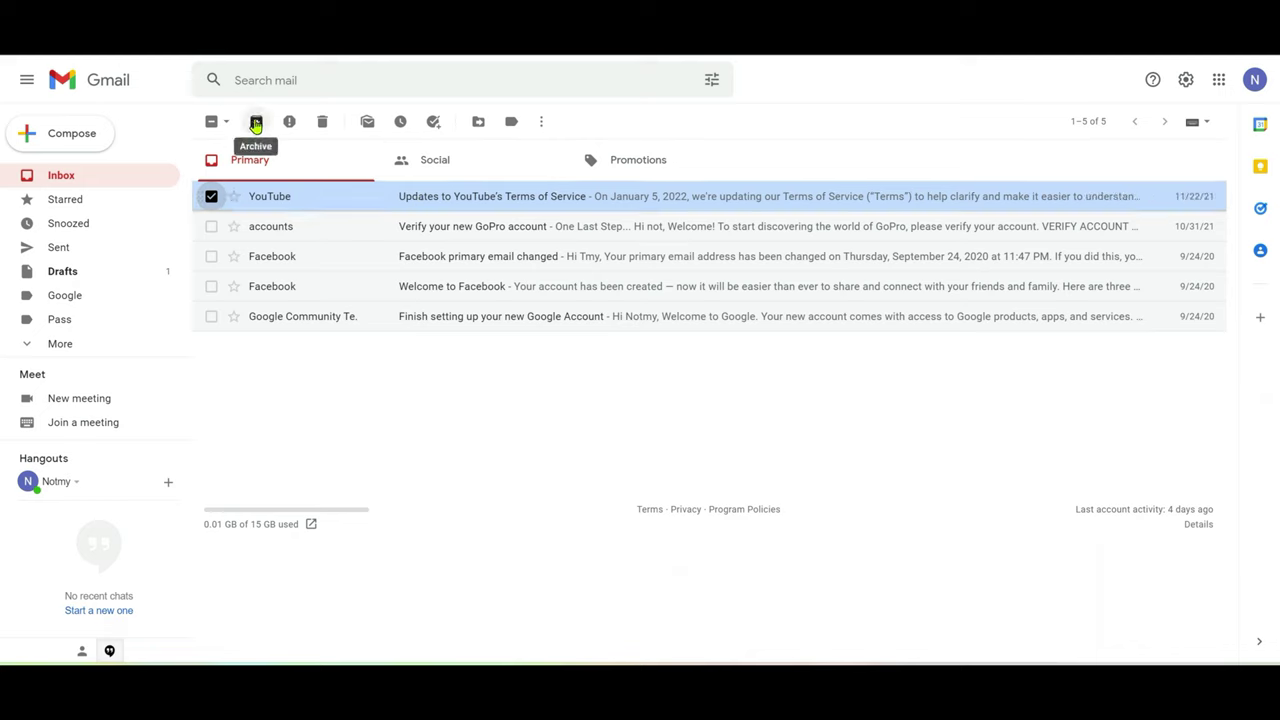
left_click(256, 122)
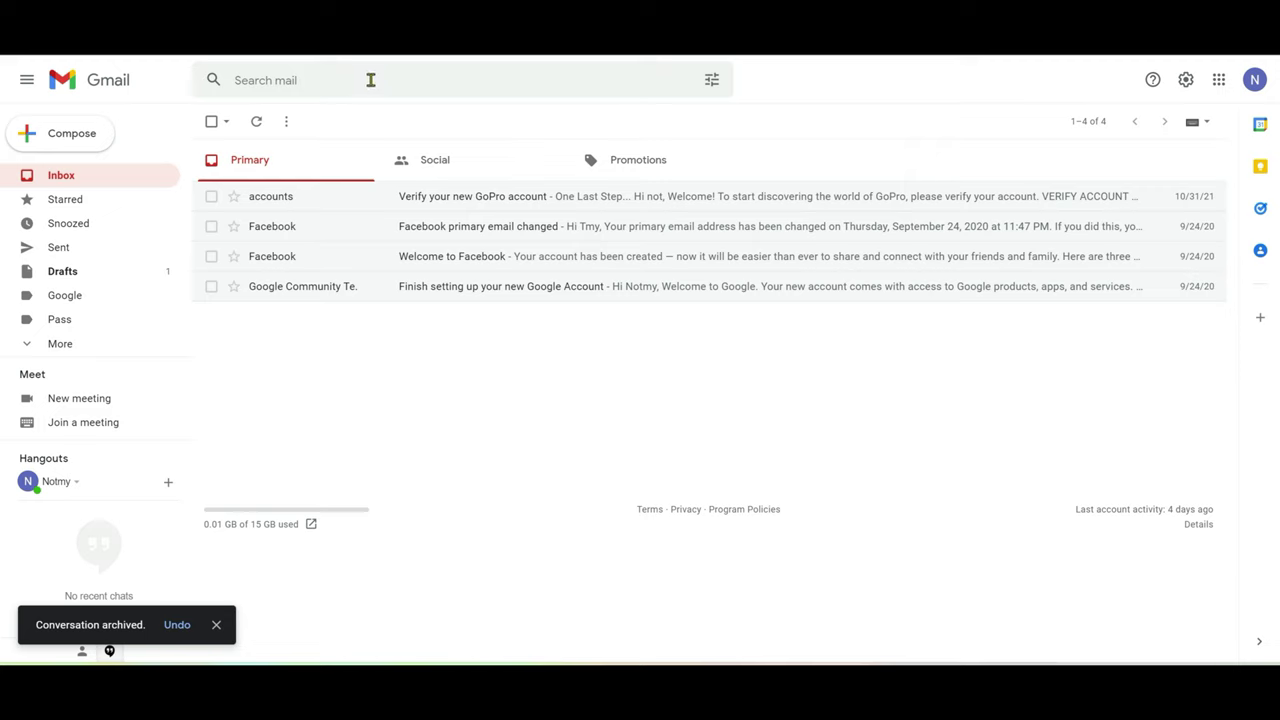
left_click(368, 78)
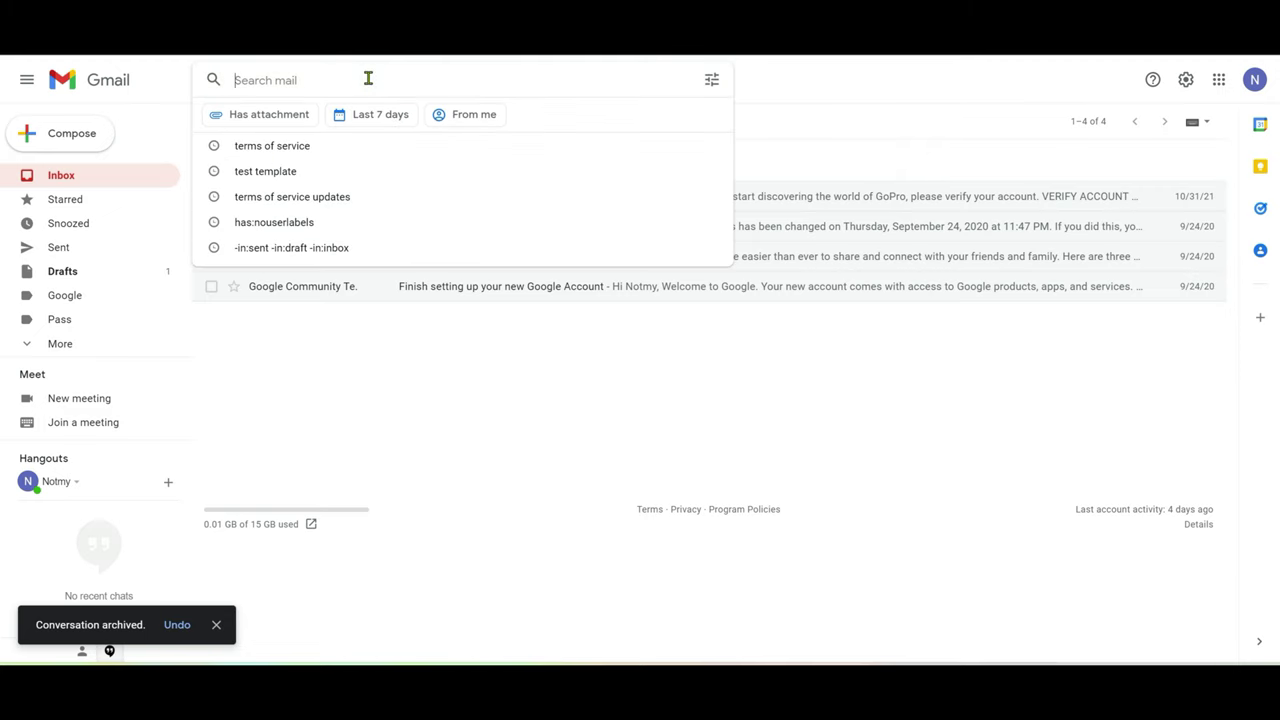
mouse_move(272, 146)
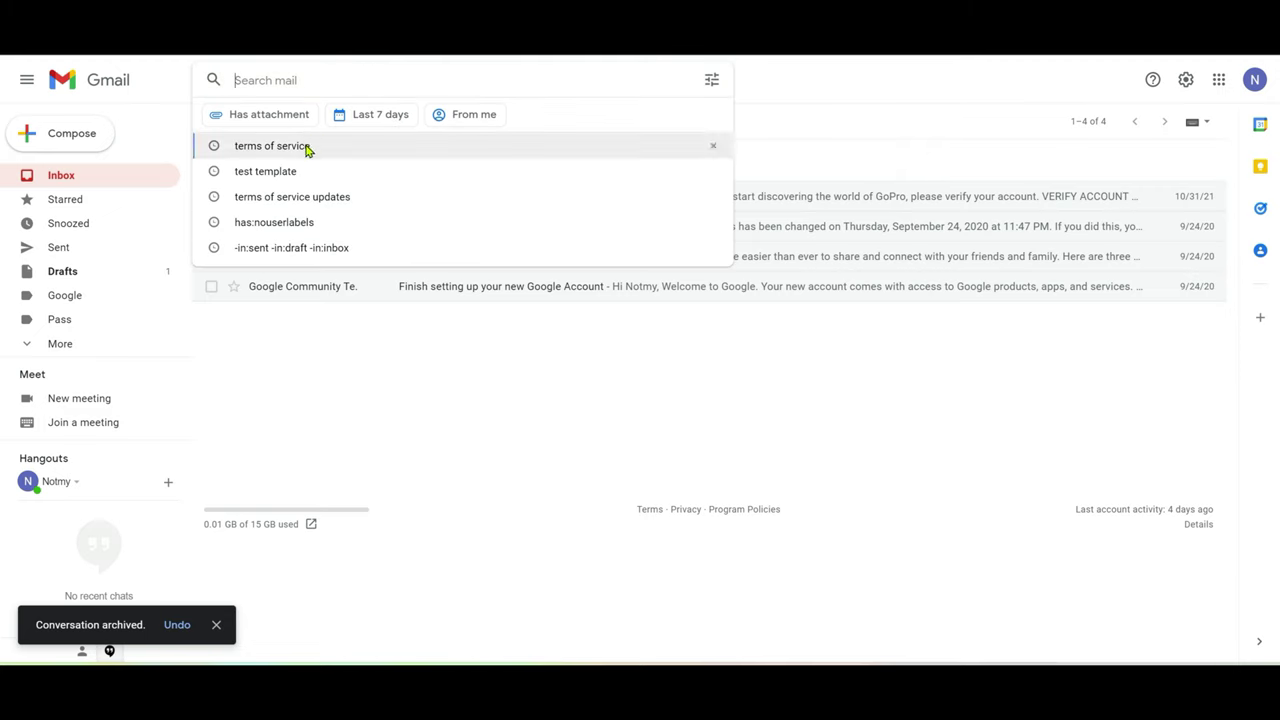
Search for 'terms of service' and move the archived YouTube email back to Inbox
left_click(305, 150)
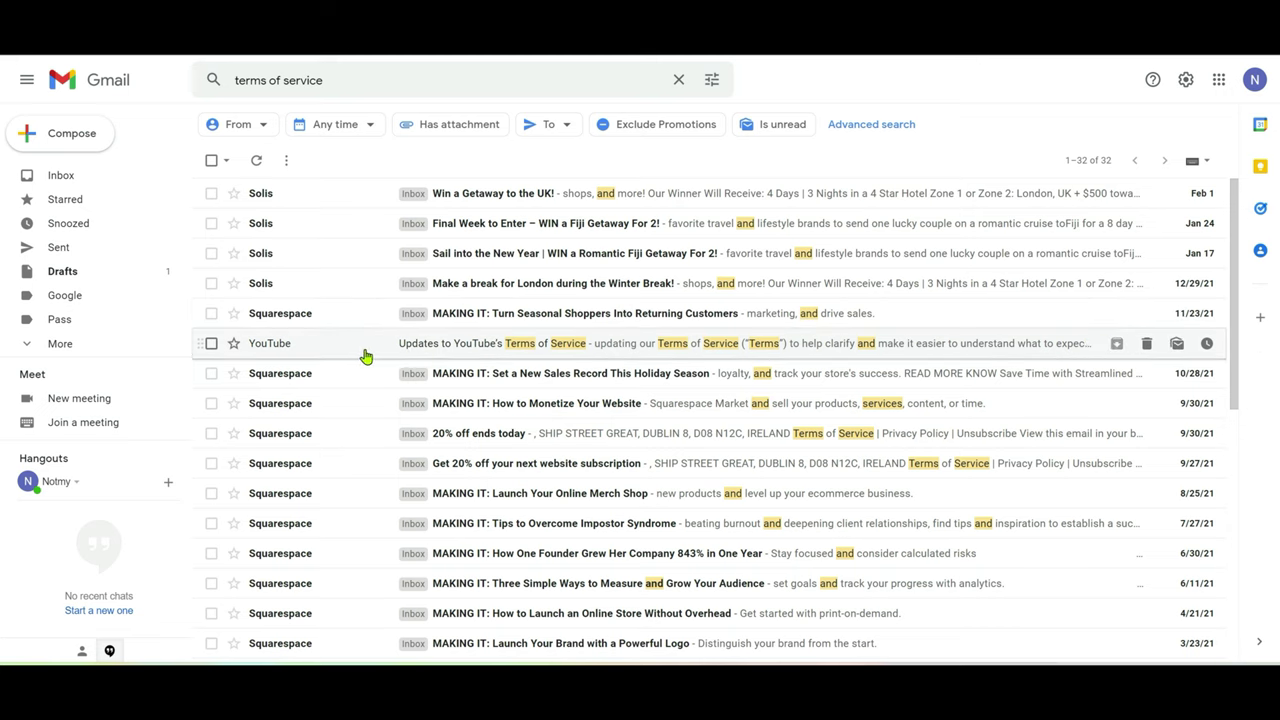
left_click(463, 345)
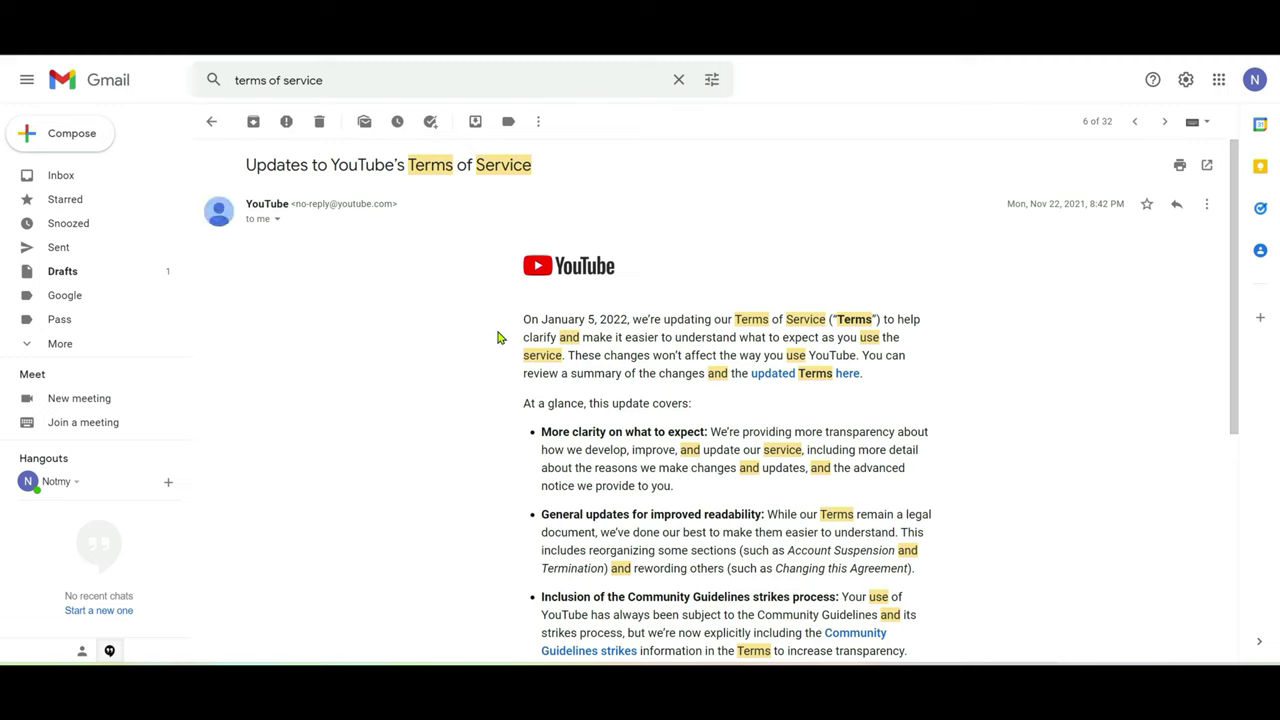
left_click(476, 122)
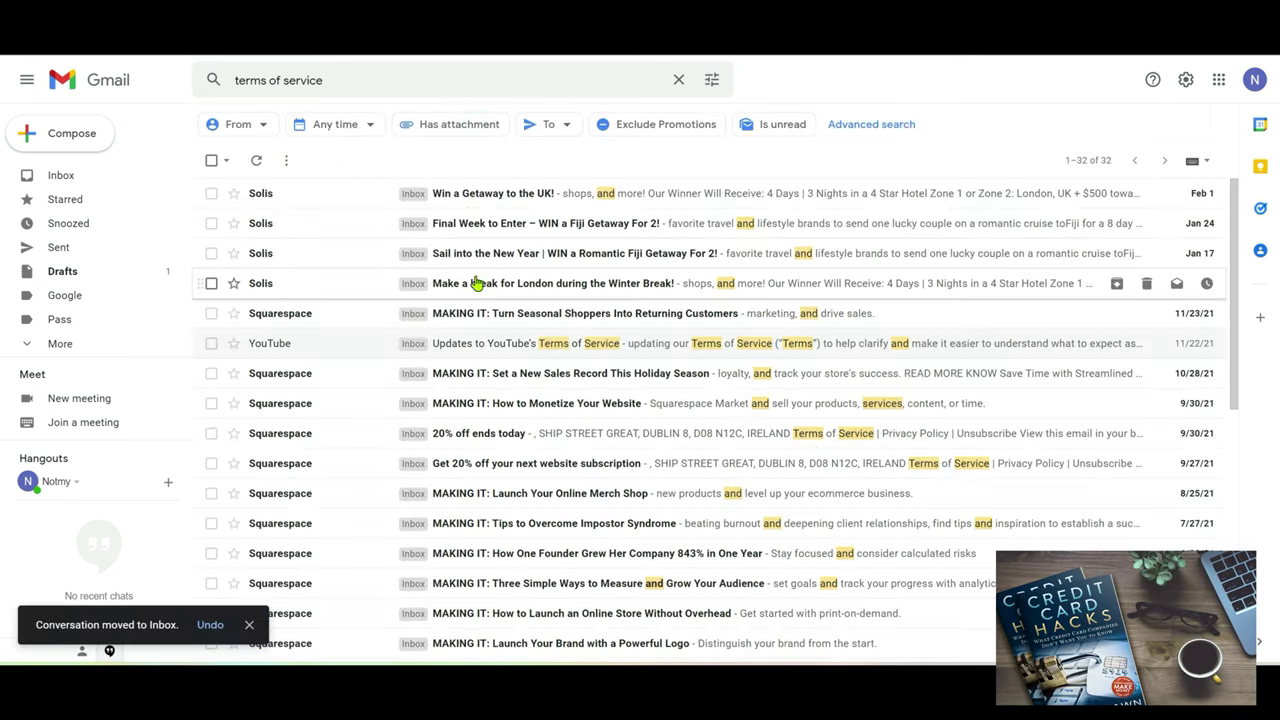
Return to Inbox, expand More in the sidebar and open All Mail with 227 messages
left_click(62, 176)
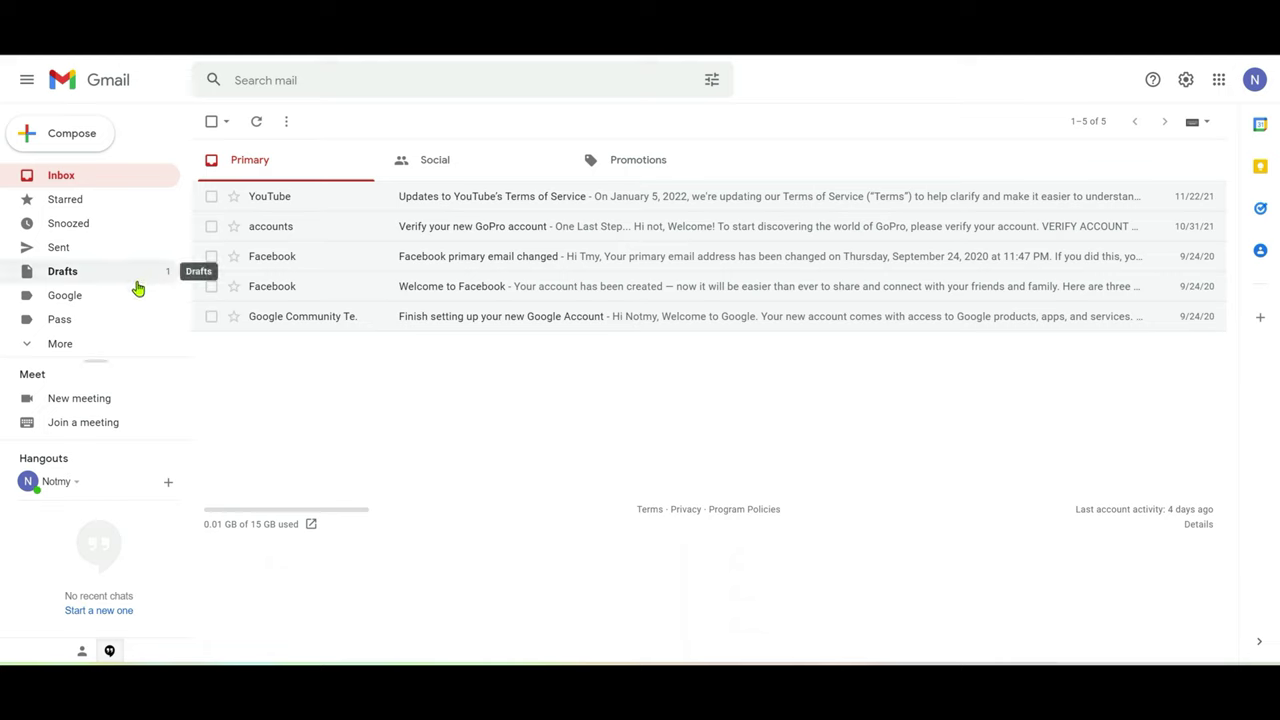
left_click(57, 343)
scroll(106, 272, "down", 1)
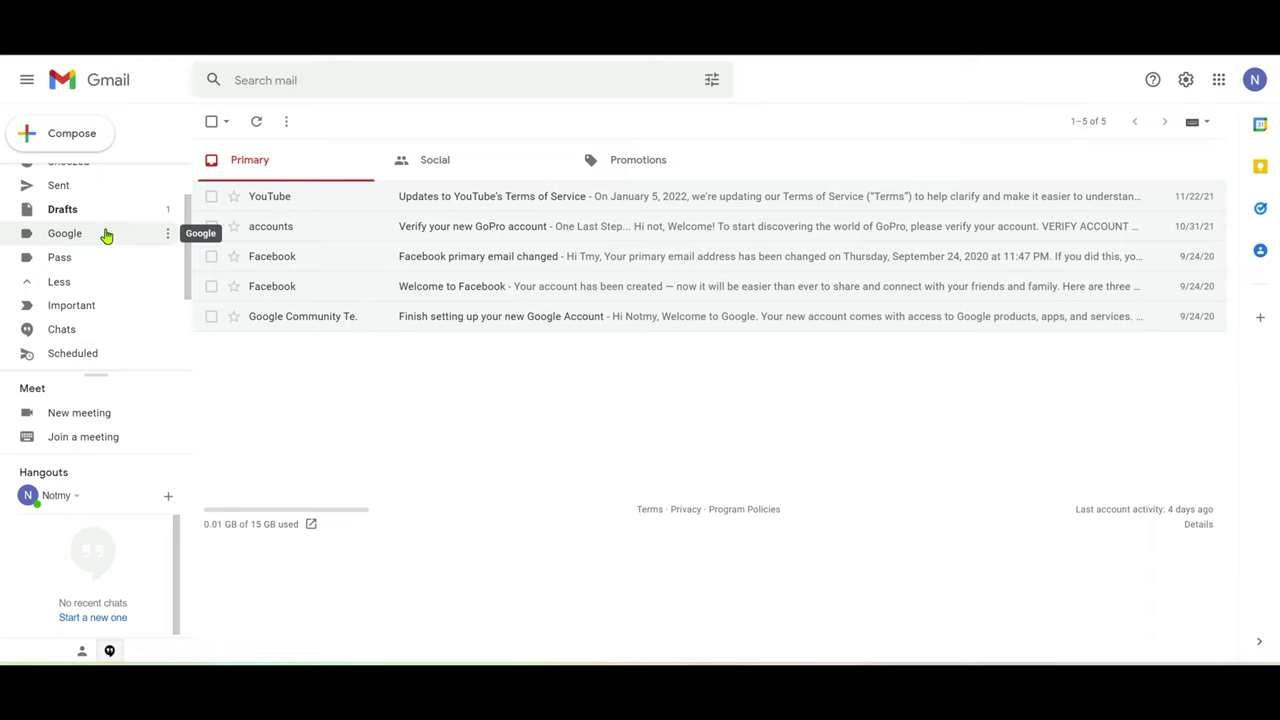
scroll(106, 235, "down", 1)
scroll(104, 234, "down", 1)
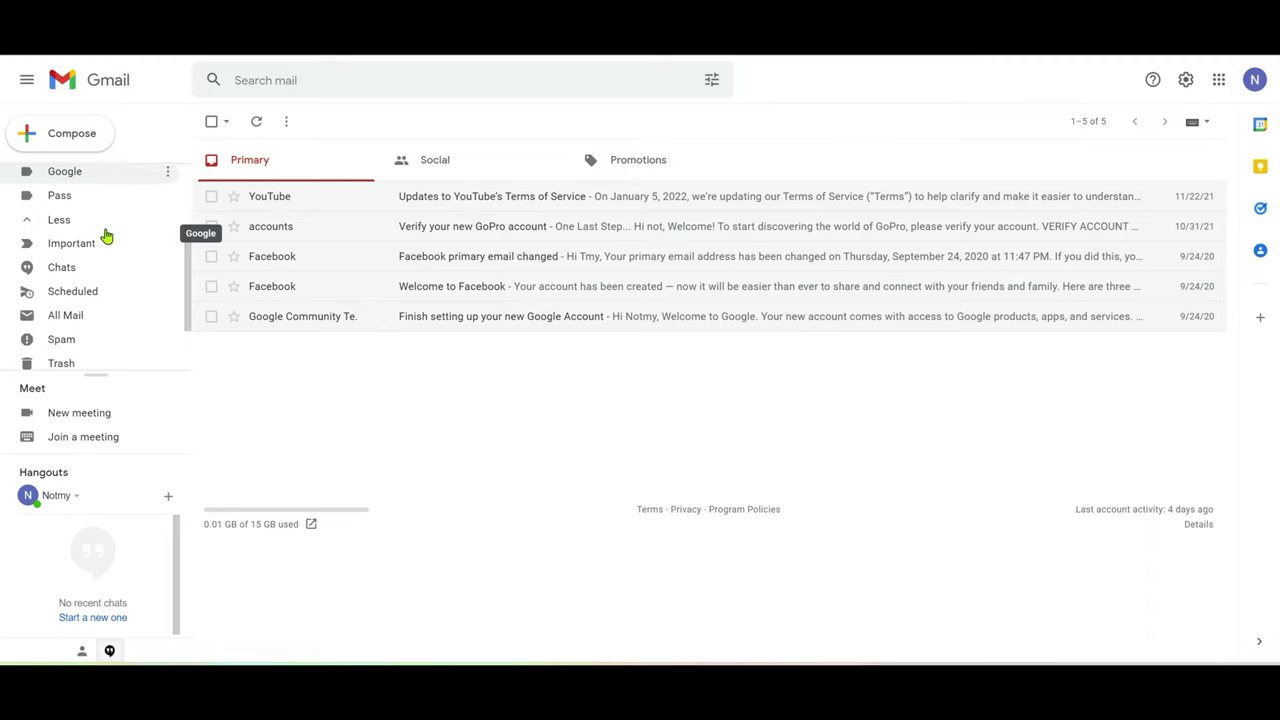
scroll(104, 234, "down", 1)
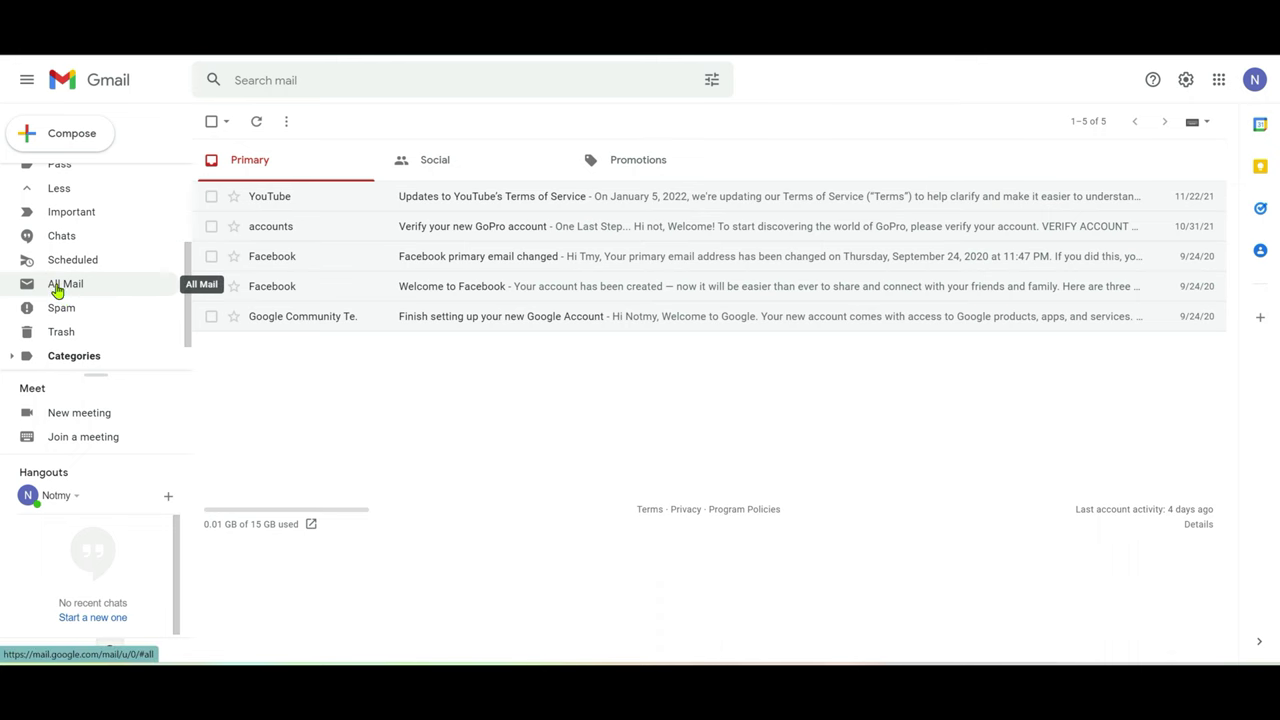
left_click(57, 289)
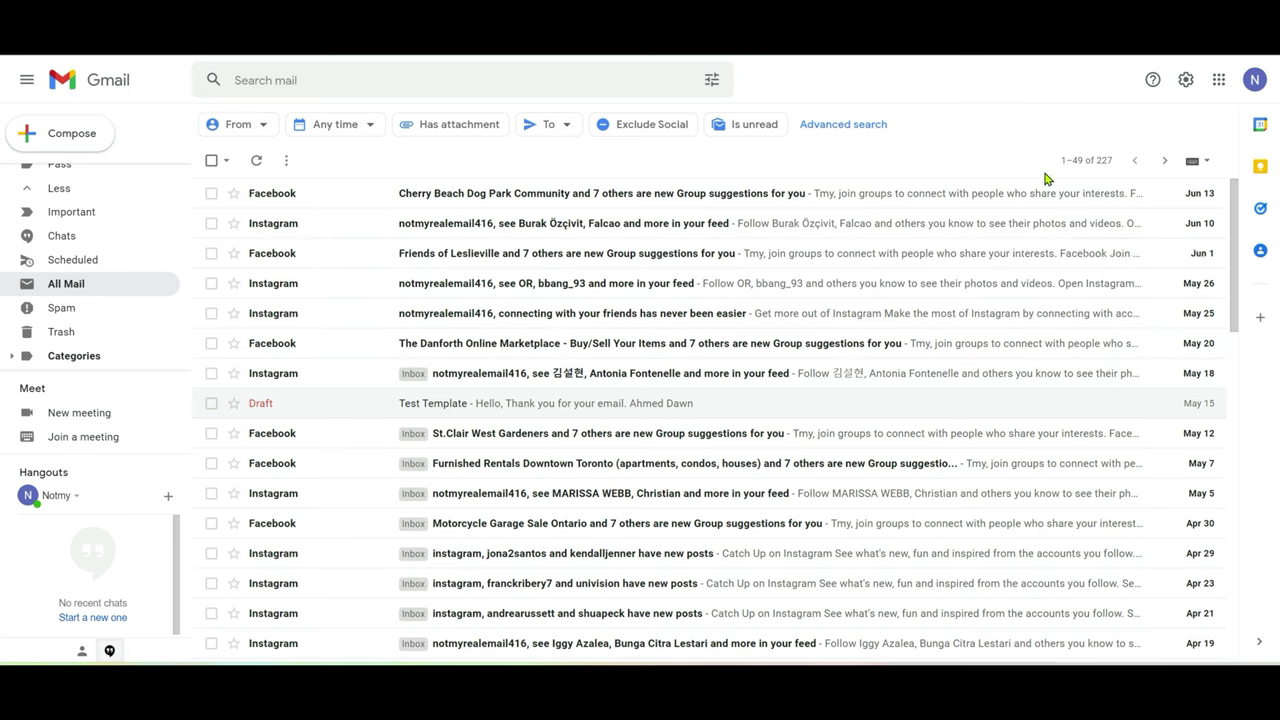
Check the 1–49 of 227 sort options, scroll through All Mail, then start a new search
left_click(1077, 162)
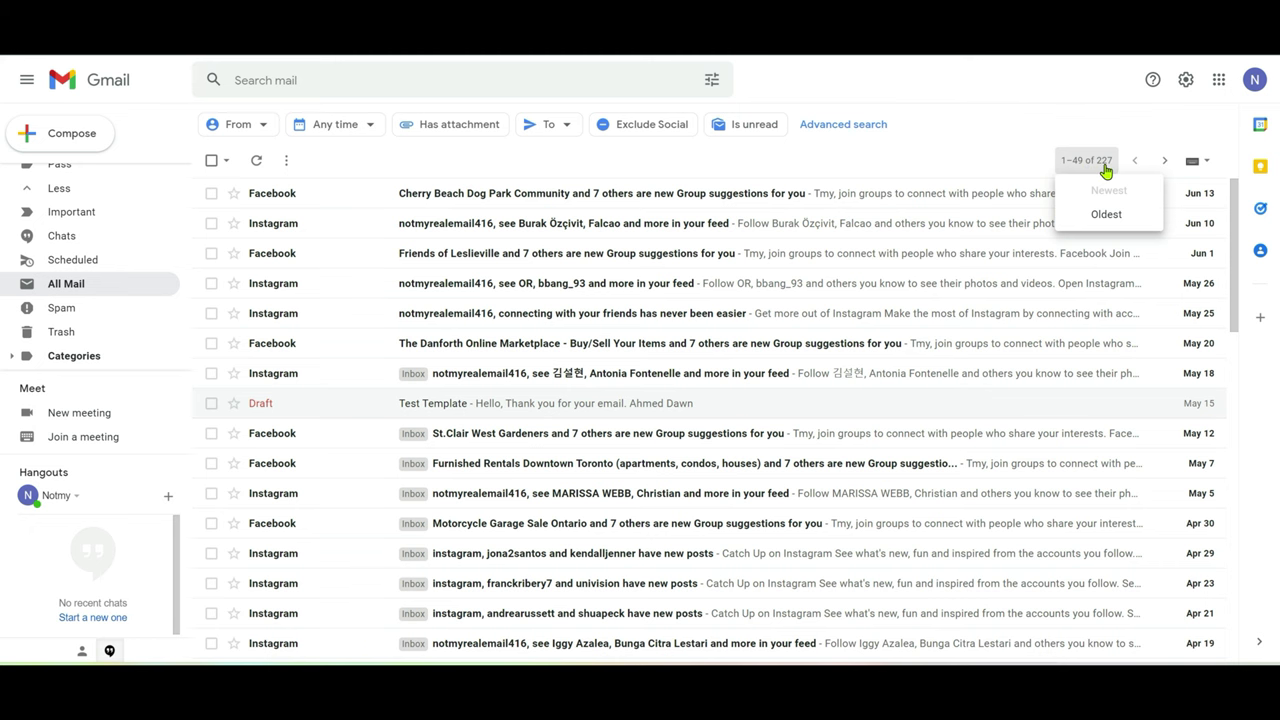
scroll(871, 454, "down", 2)
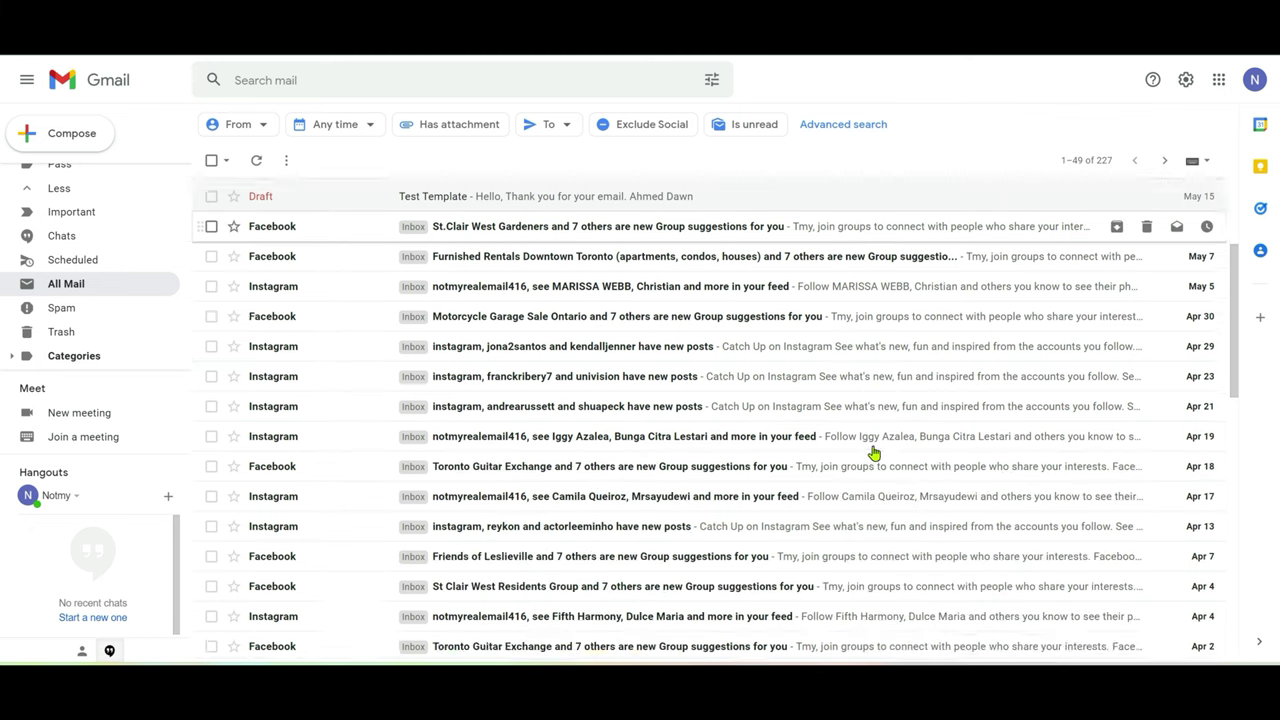
scroll(871, 454, "down", 2)
scroll(871, 454, "down", 2)
scroll(871, 454, "down", 2)
scroll(869, 460, "down", 2)
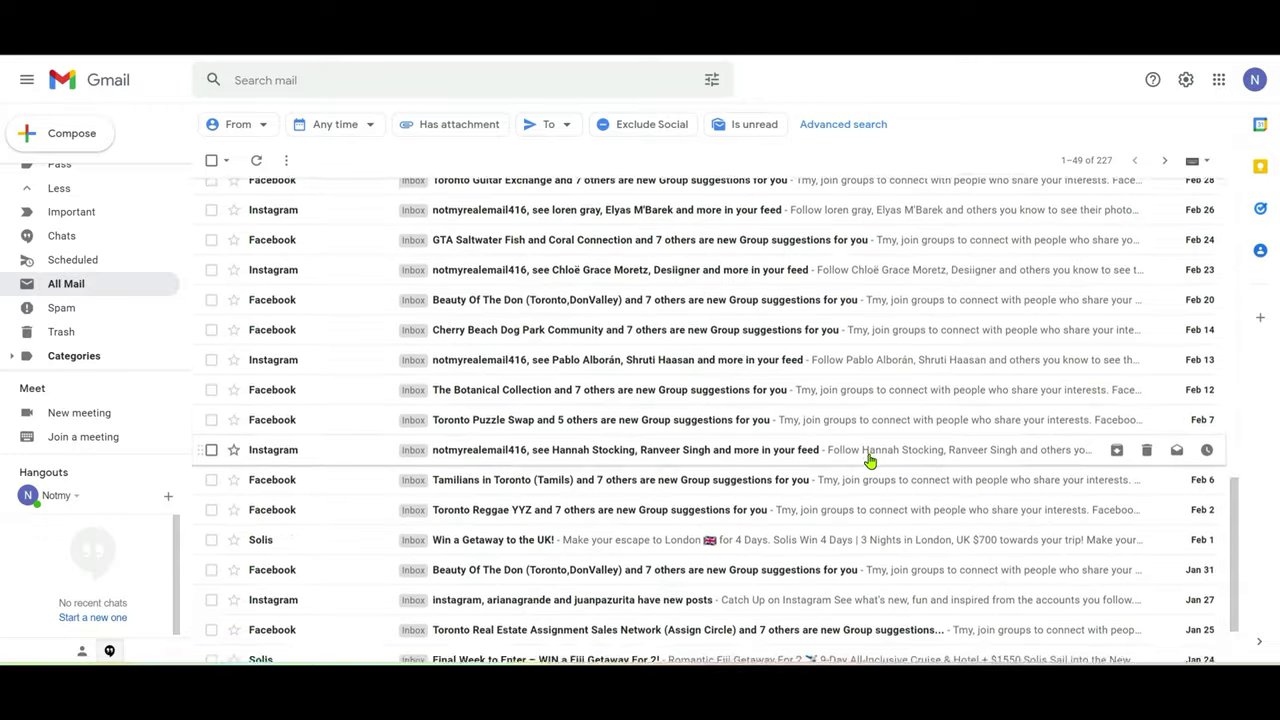
scroll(869, 457, "down", 2)
scroll(869, 455, "up", 3)
scroll(869, 455, "up", 3)
scroll(866, 454, "up", 4)
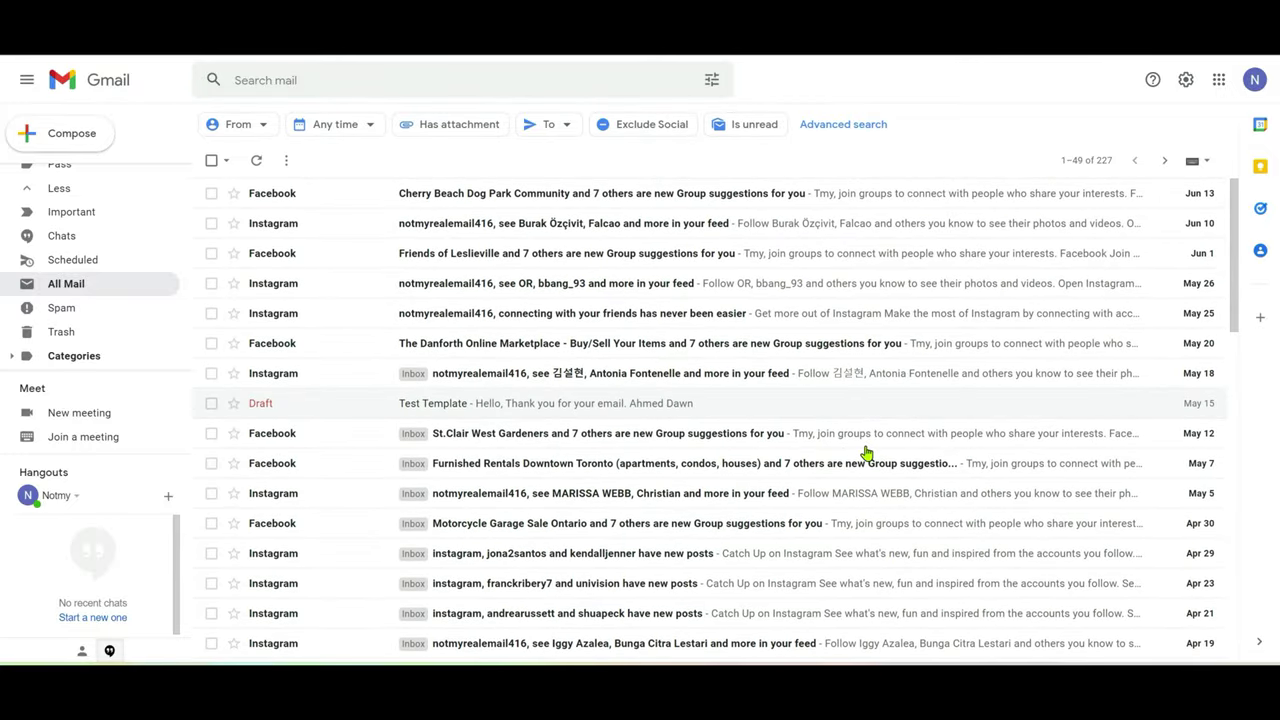
left_click(359, 79)
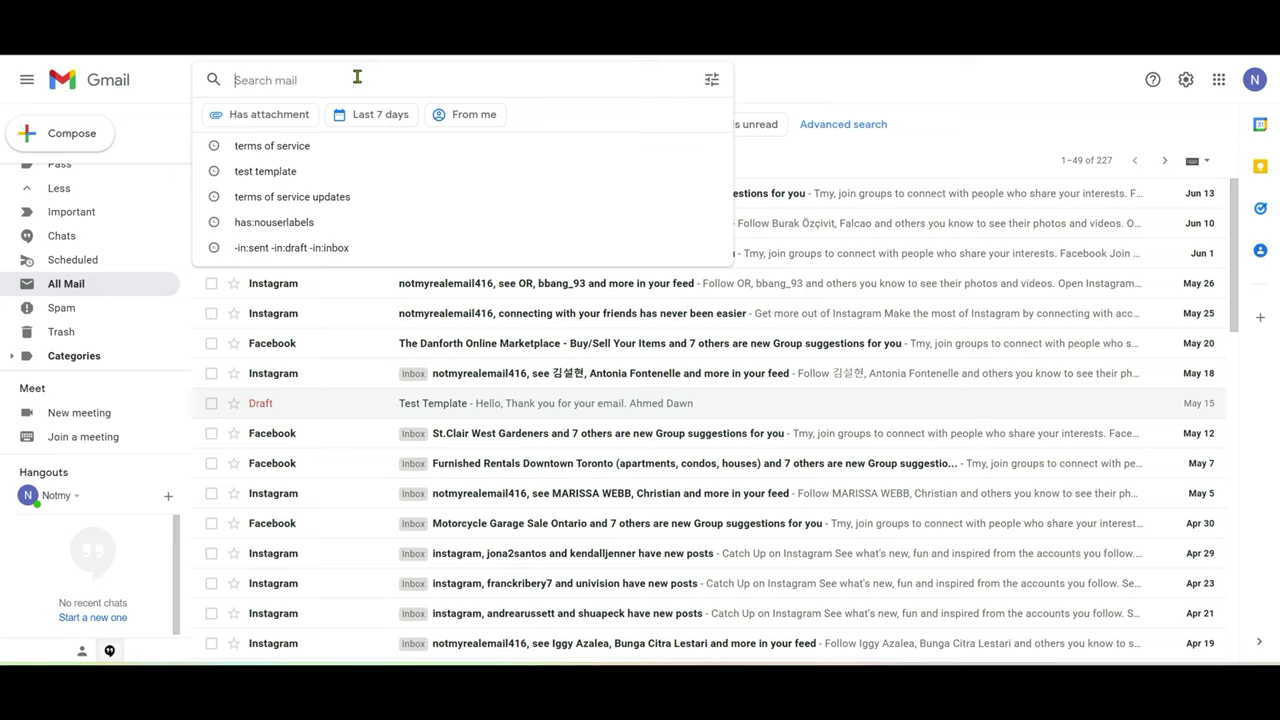
left_click(709, 81)
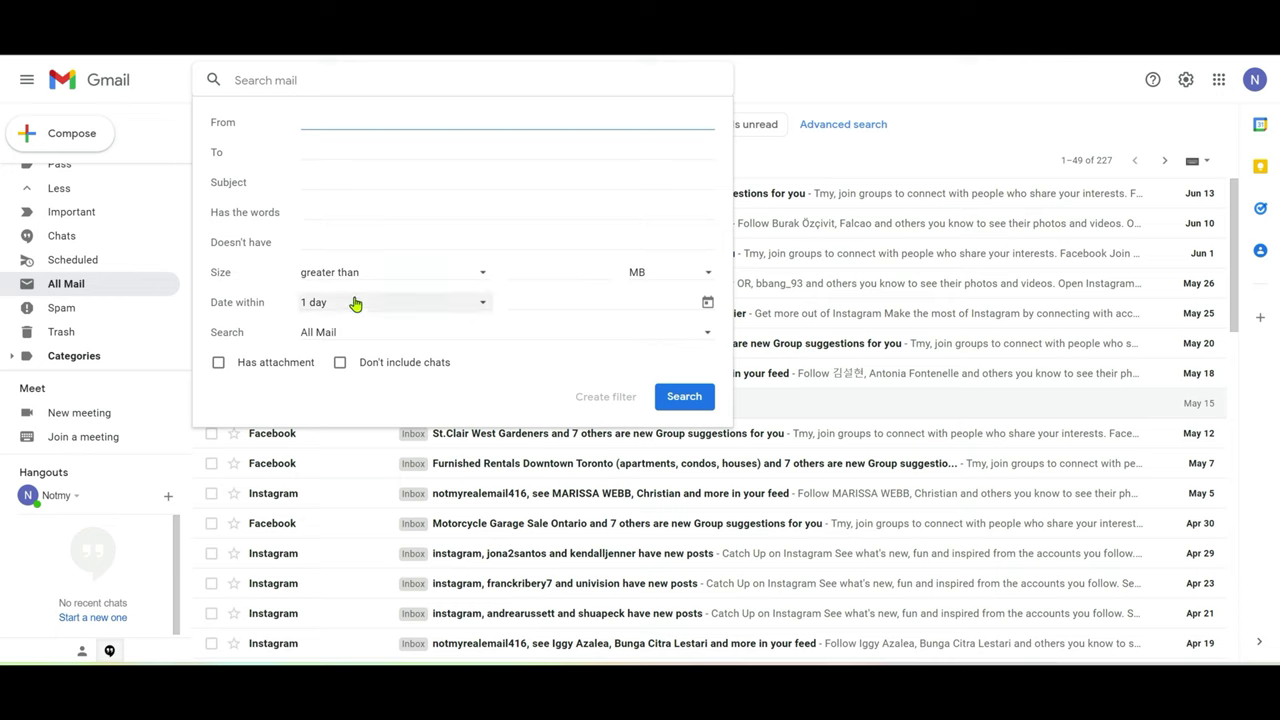
left_click(478, 303)
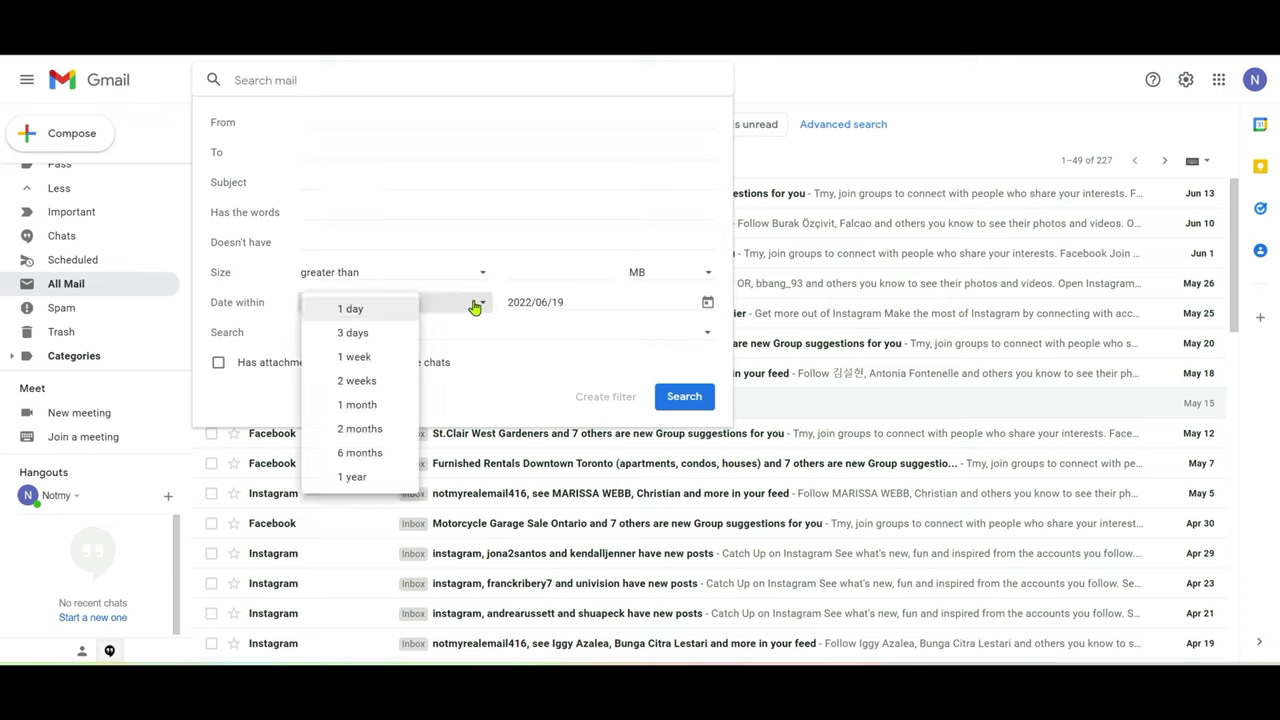
left_click(529, 398)
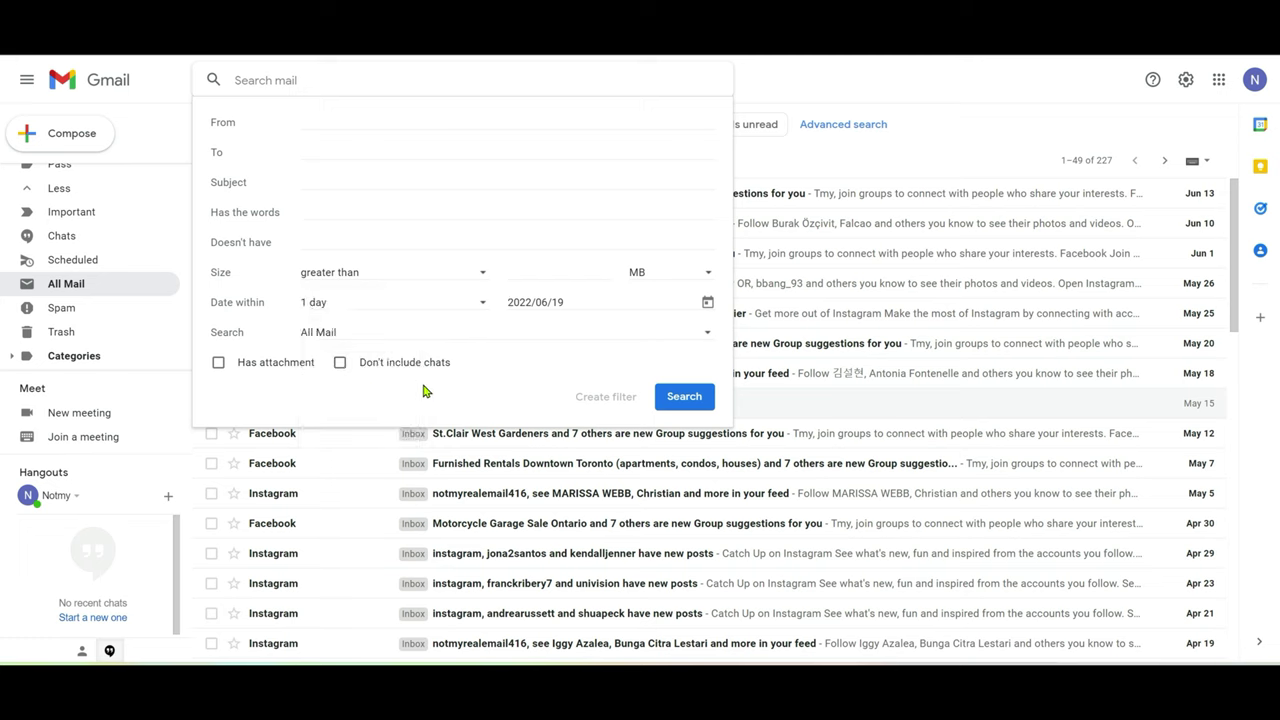
left_click(1008, 114)
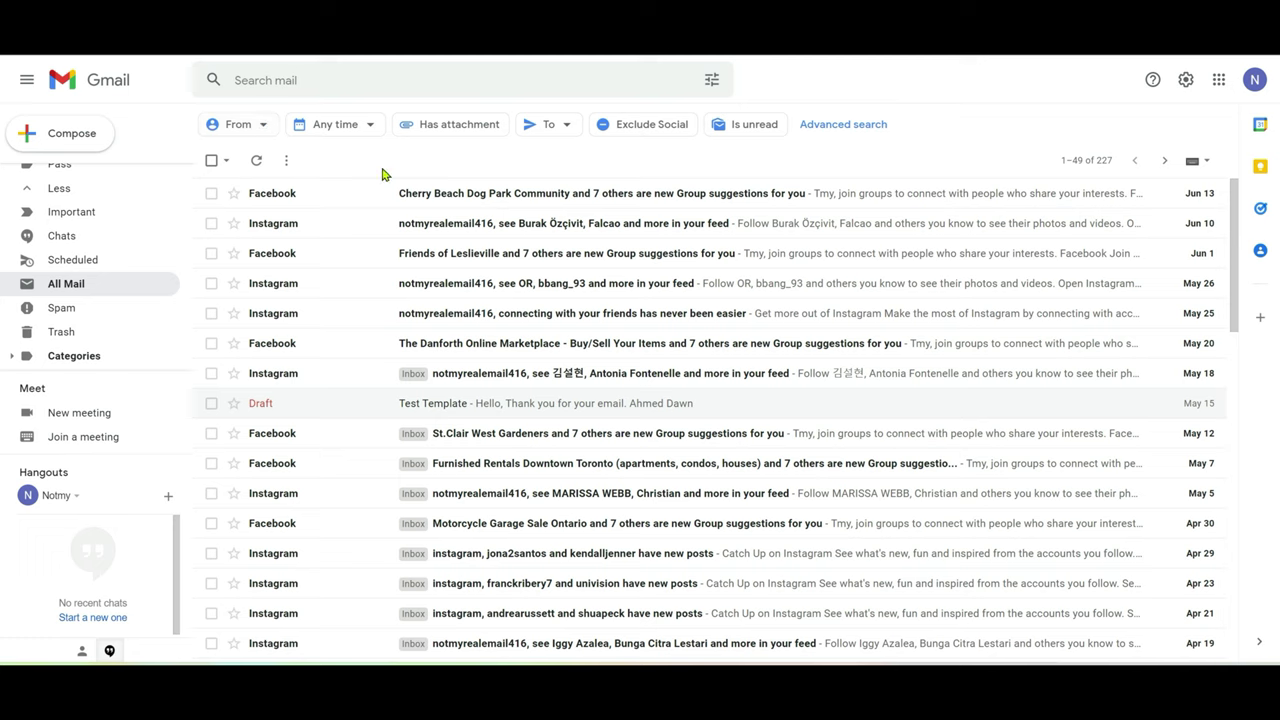
scroll(150, 245, "up", 3)
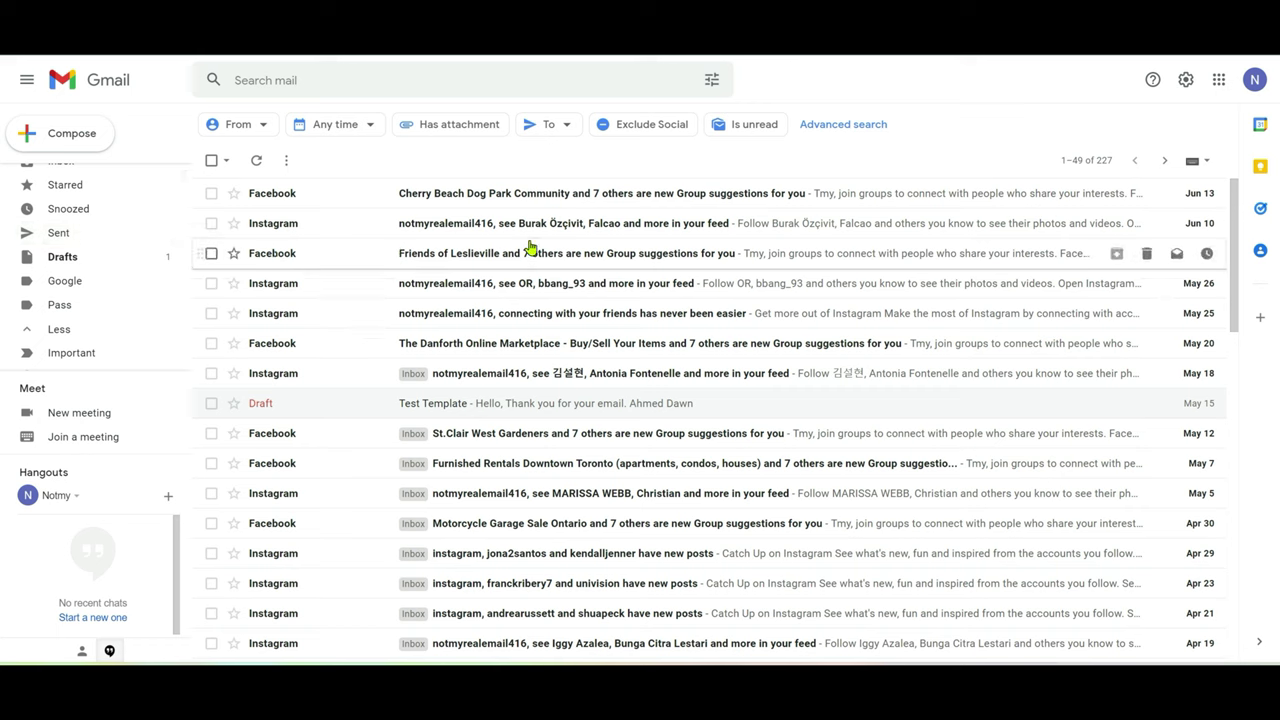